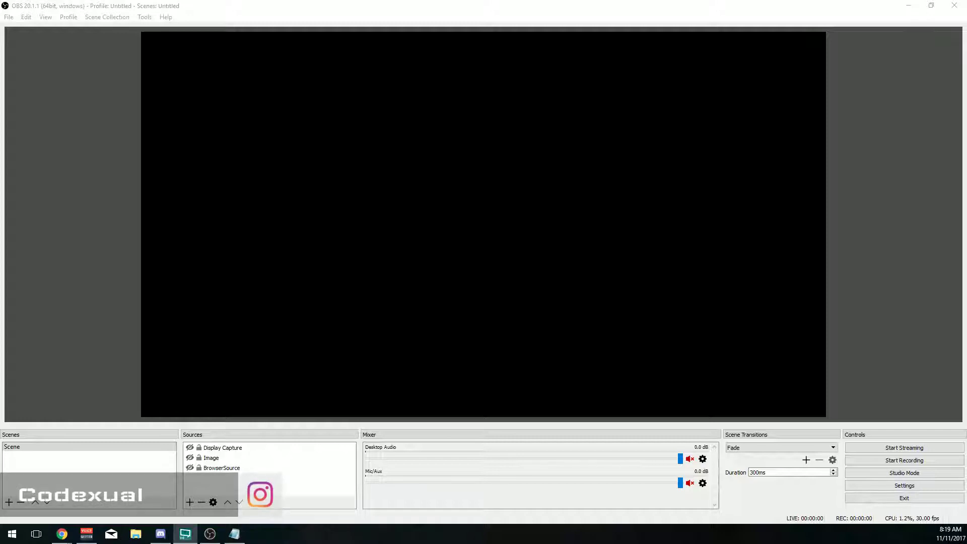
# Open OBS's Output settings, select the Video Bitrate value, and bring up the 30.27 Mbps upload Speedtest result.
pyautogui.click(813, 11)
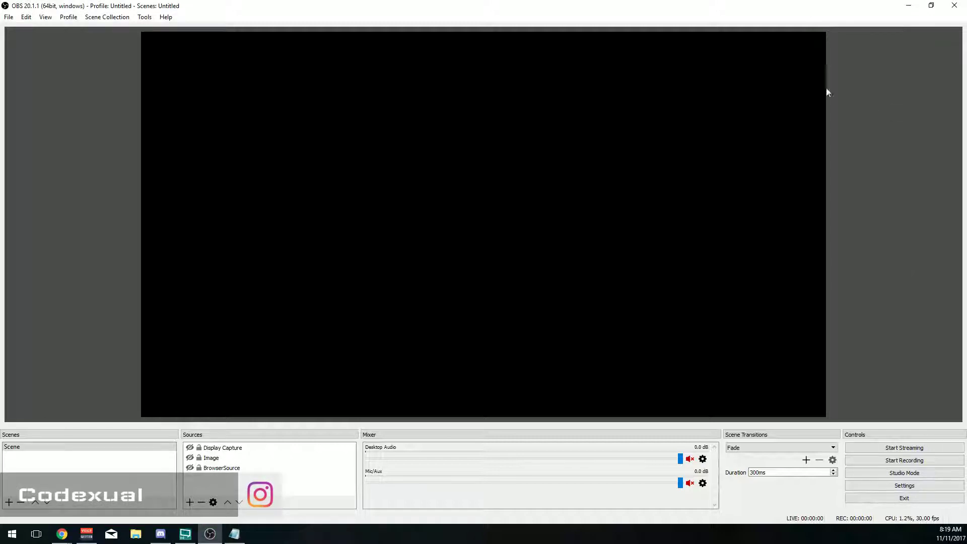
pyautogui.click(901, 492)
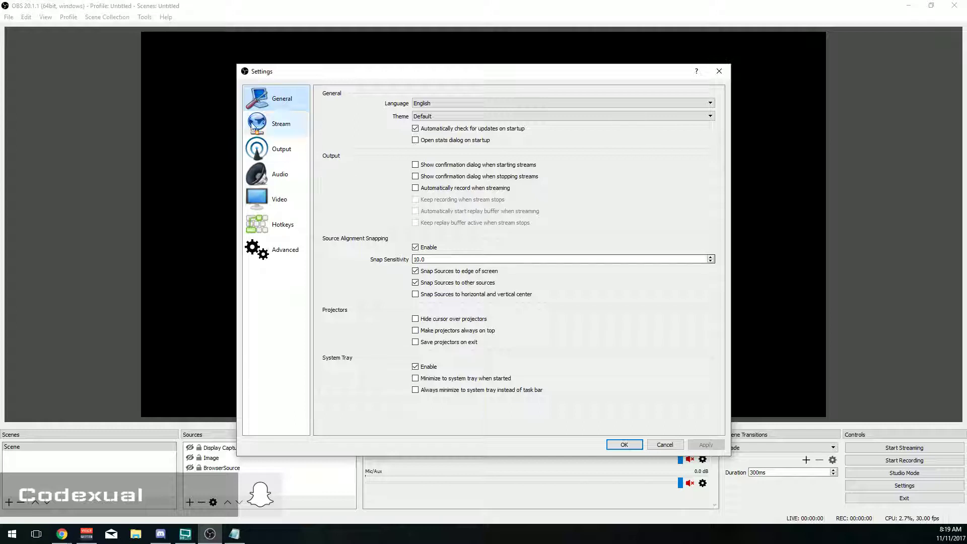
pyautogui.click(268, 154)
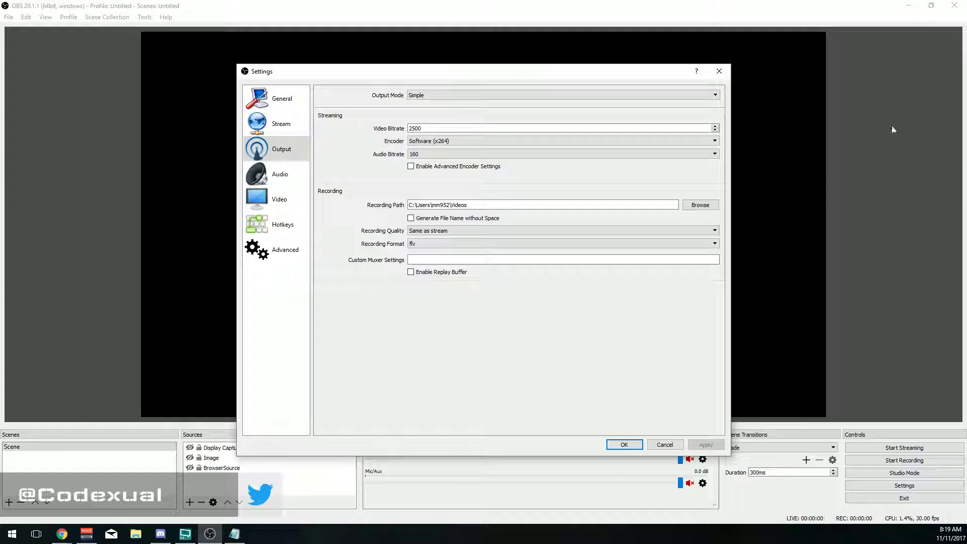
pyautogui.doubleClick(414, 128)
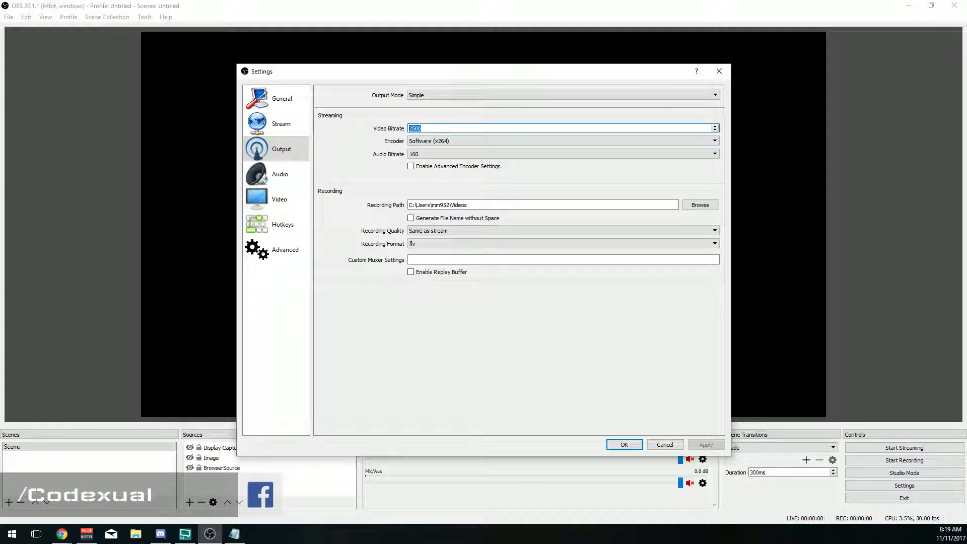
pyautogui.moveTo(966, 76); pyautogui.dragTo(462, 69)
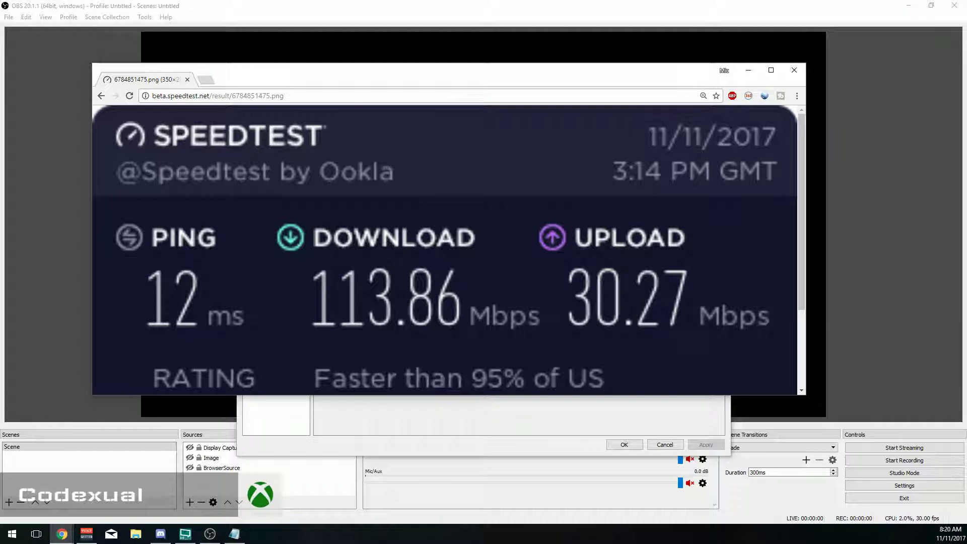
# Move the Chrome Speedtest window aside so the OBS Output settings show the 2500 bitrate.
pyautogui.click(234, 533)
pyautogui.moveTo(682, 267); pyautogui.dragTo(966, 352)
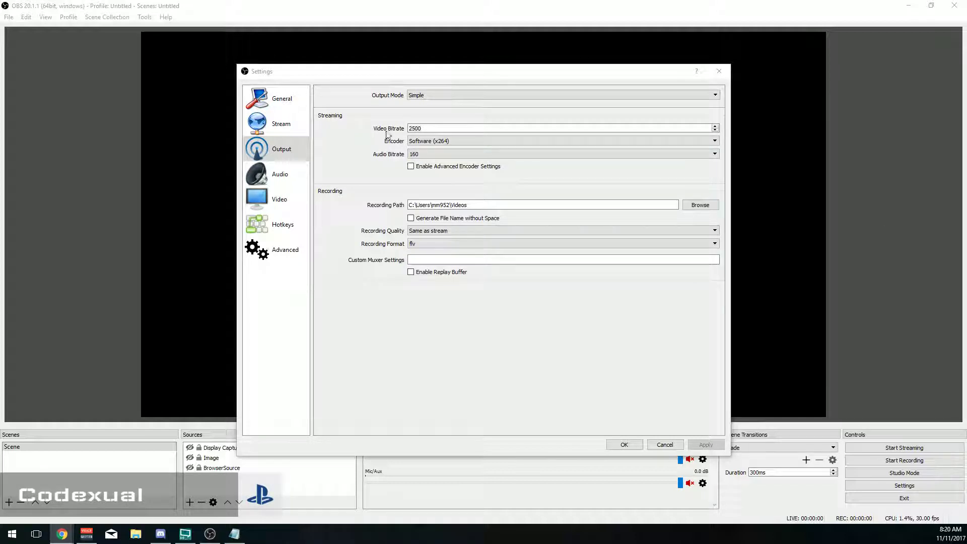
# Select the 2500 bitrate and place the Notepad Mbps-to-Kbps table over it, highlighting 30.00 Mbps = 30000 Kbps.
pyautogui.click(424, 128)
pyautogui.doubleClick(423, 128)
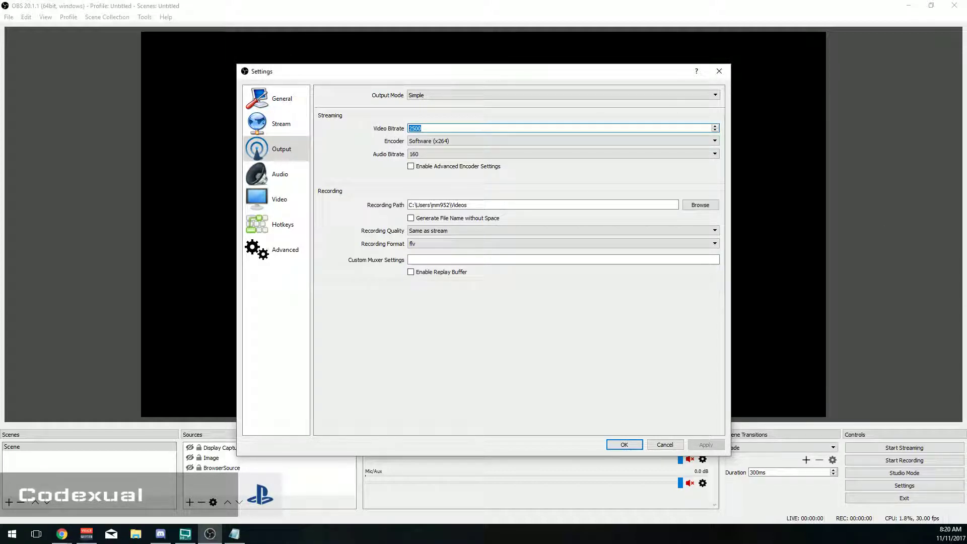
pyautogui.click(234, 533)
pyautogui.moveTo(699, 254); pyautogui.dragTo(583, 176)
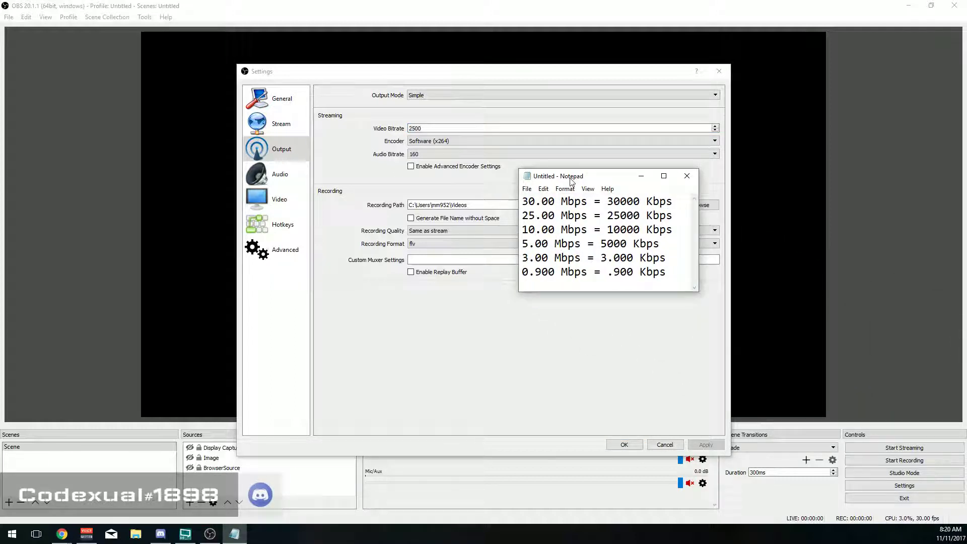
pyautogui.moveTo(593, 179); pyautogui.dragTo(647, 197)
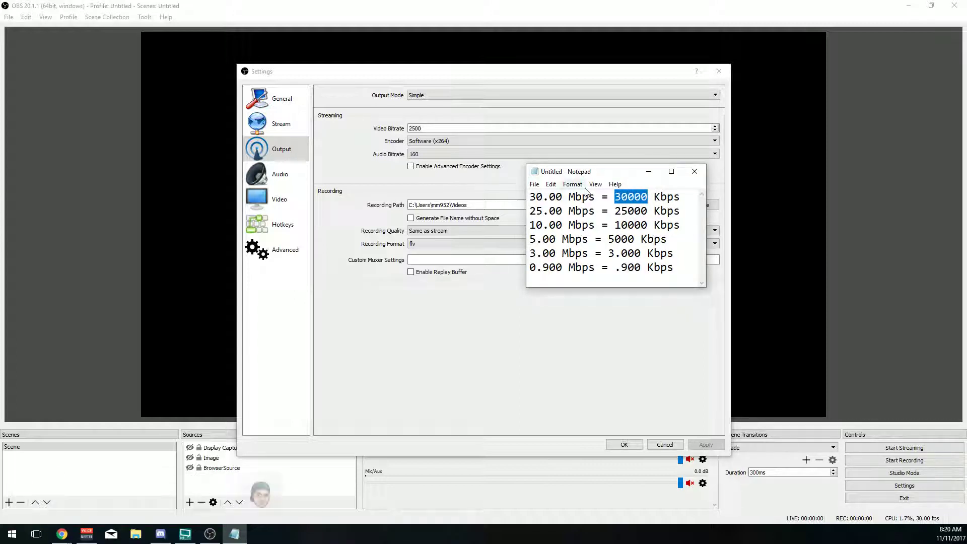
pyautogui.moveTo(557, 197); pyautogui.dragTo(530, 197)
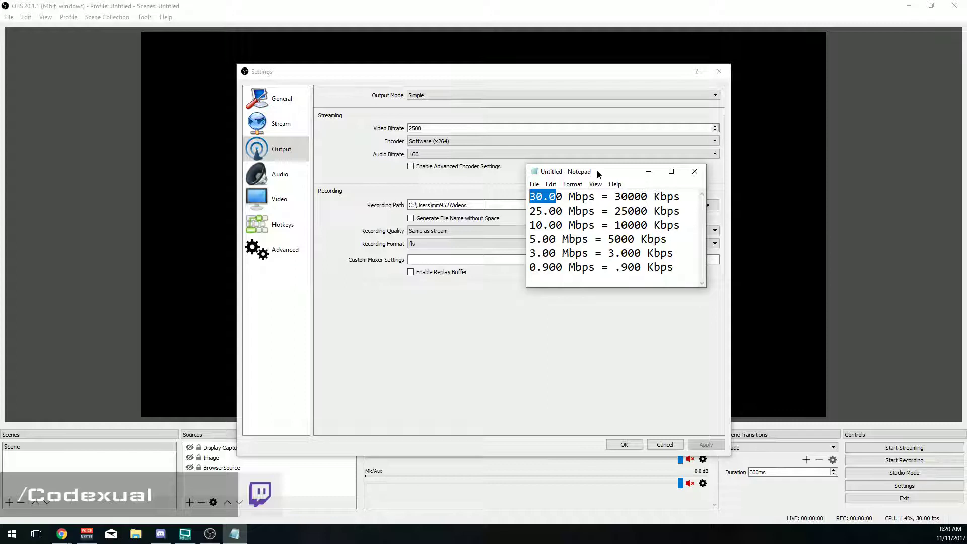
pyautogui.moveTo(596, 170); pyautogui.dragTo(635, 172)
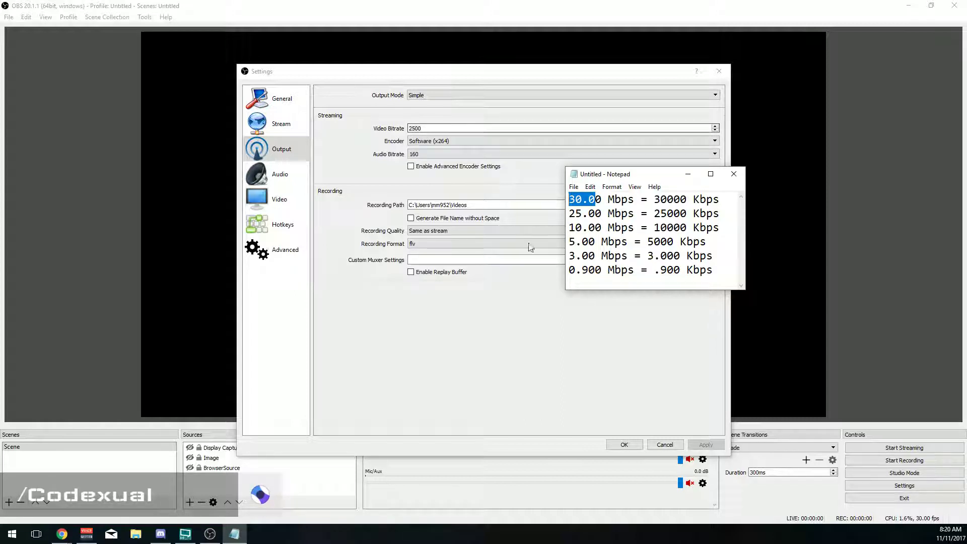
# Highlight the 3.00 Mbps and 25.00 Mbps rows, then move the Notepad table to the screen's right side.
pyautogui.click(570, 255)
pyautogui.moveTo(570, 256)
pyautogui.mouseDown()
pyautogui.moveTo(626, 257)
pyautogui.moveTo(569, 257)
pyautogui.mouseUp()
pyautogui.click(582, 256)
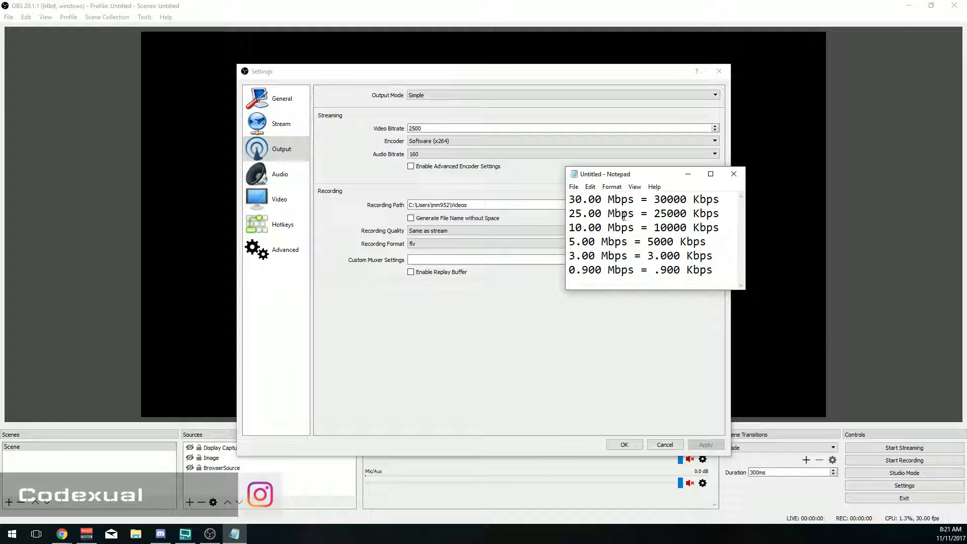
pyautogui.moveTo(628, 214); pyautogui.dragTo(723, 213)
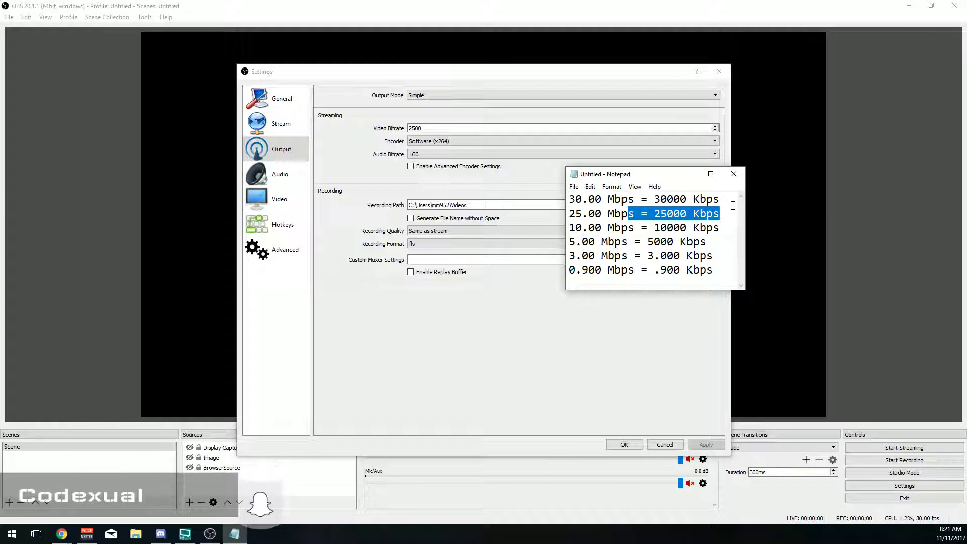
pyautogui.moveTo(569, 214); pyautogui.dragTo(719, 213)
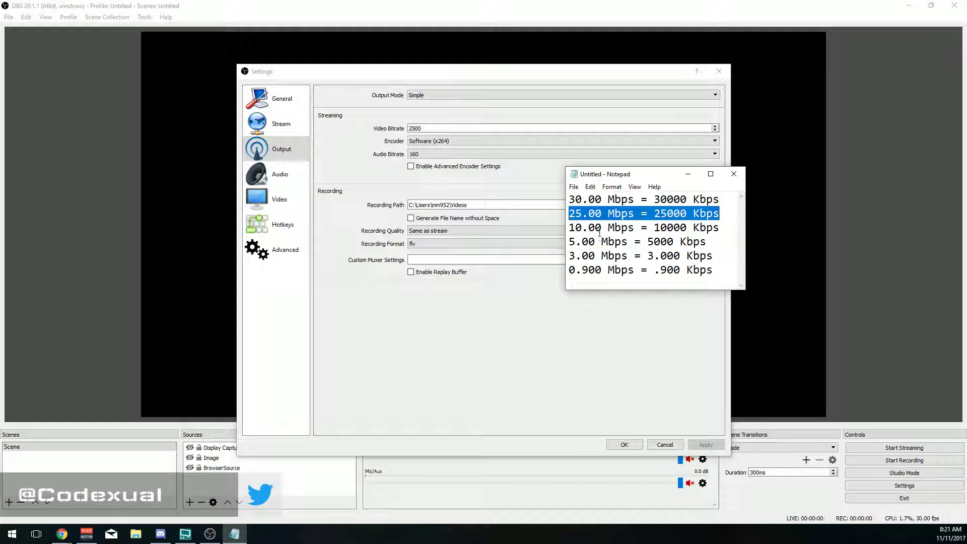
pyautogui.moveTo(595, 256); pyautogui.dragTo(680, 255)
pyautogui.click(571, 255)
pyautogui.click(609, 256)
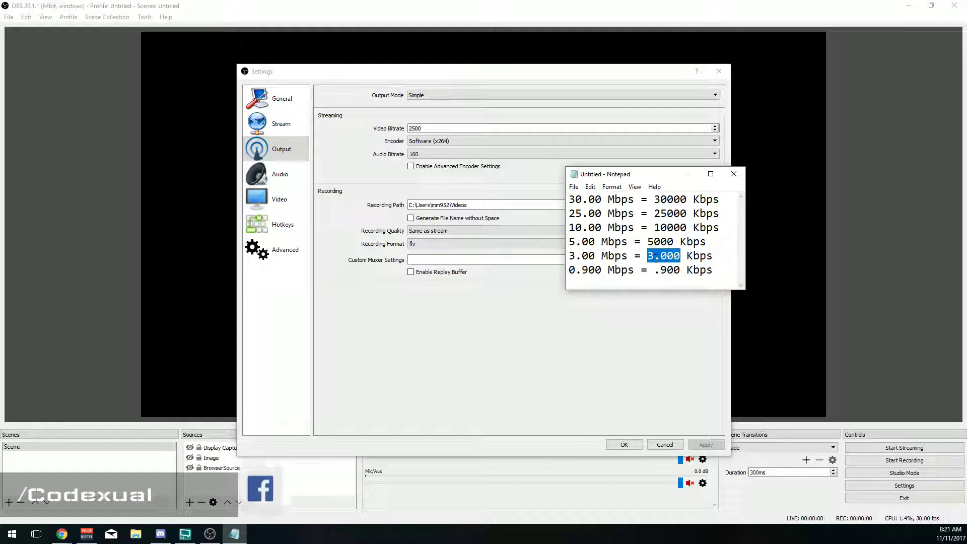
pyautogui.moveTo(658, 177); pyautogui.dragTo(812, 184)
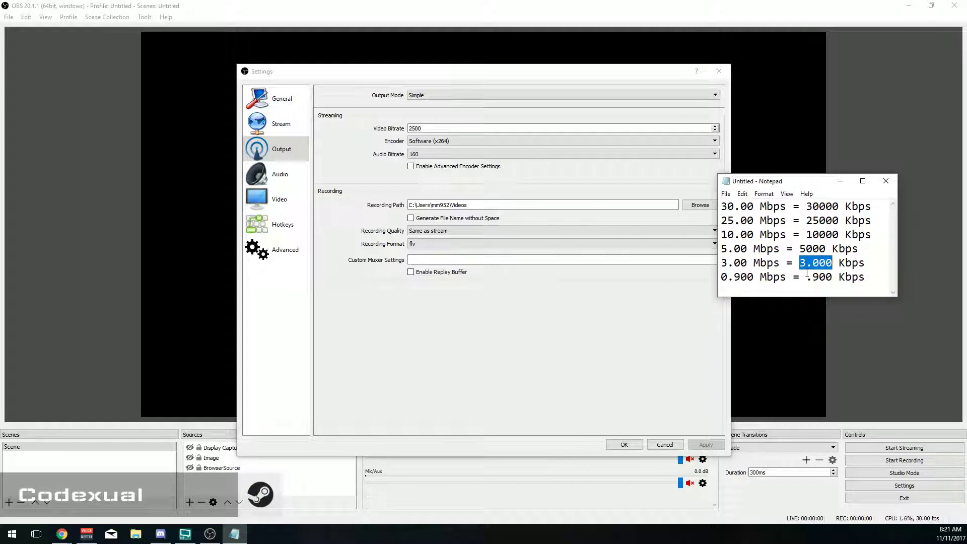
# Try a video bitrate of 1500, then restore it to 2500.
pyautogui.doubleClick(481, 127)
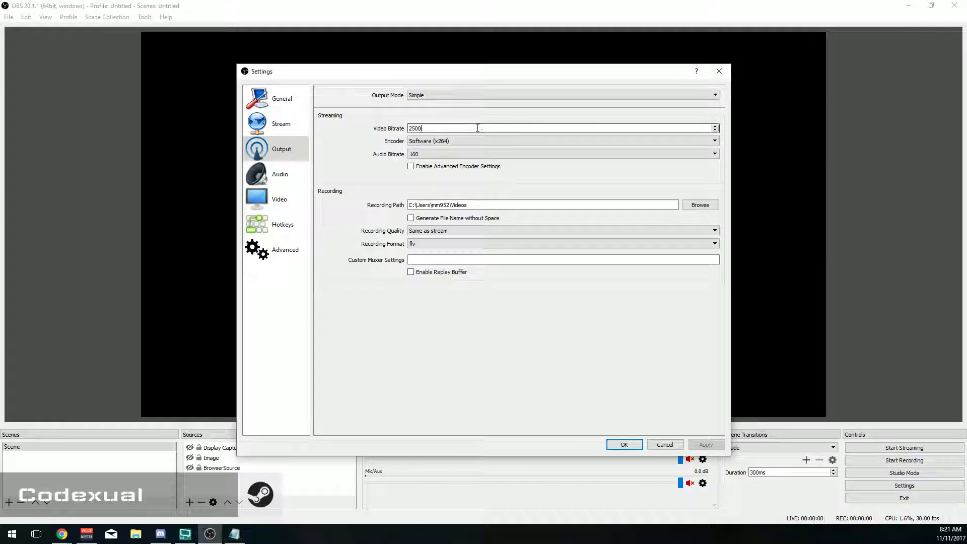
pyautogui.write('1500')
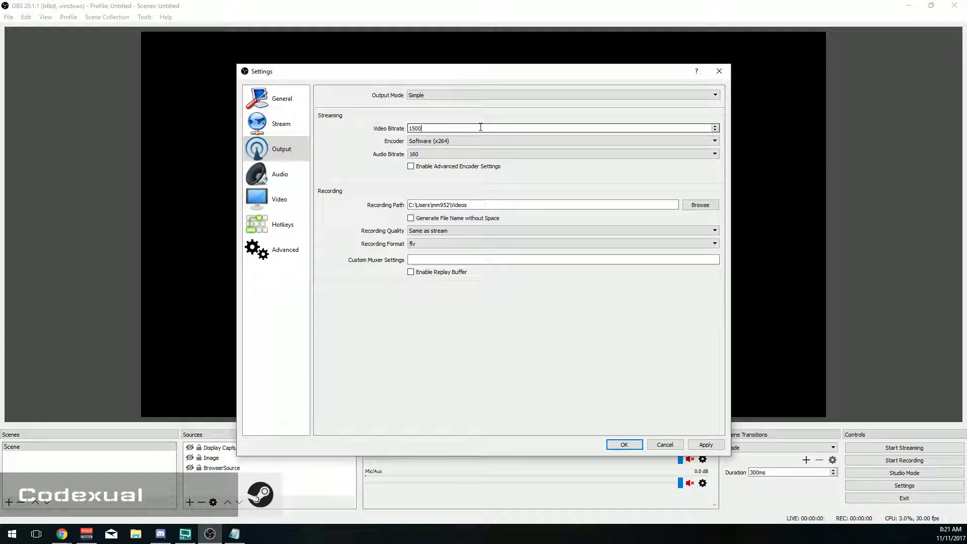
pyautogui.click(235, 541)
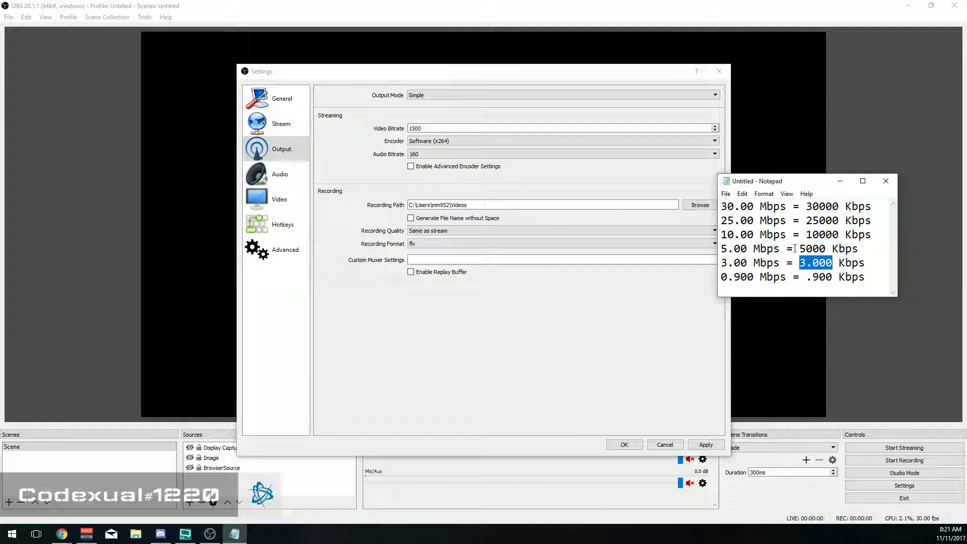
pyautogui.click(418, 128)
pyautogui.write('2500')
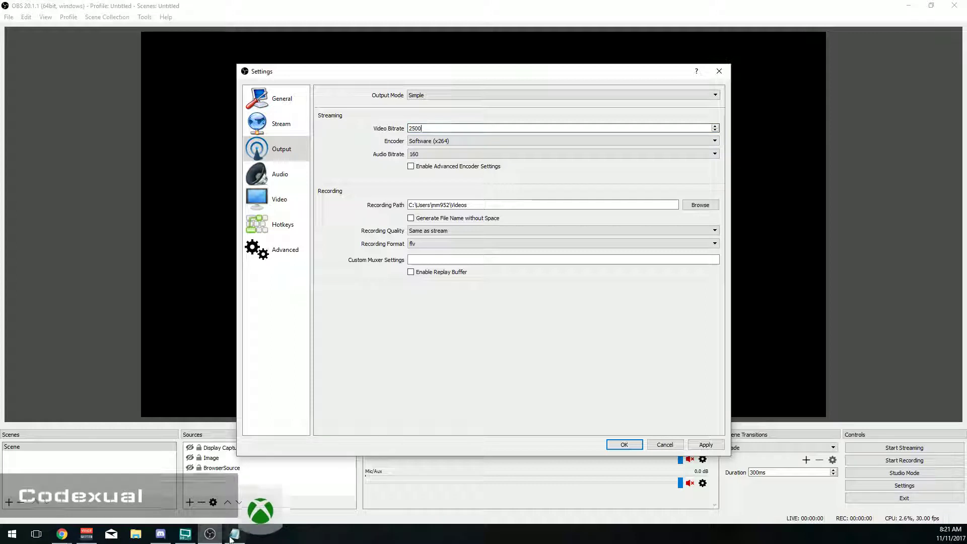
pyautogui.click(232, 536)
# Check the conversion table and enter 5000 as the video bitrate.
pyautogui.moveTo(755, 233); pyautogui.dragTo(720, 234)
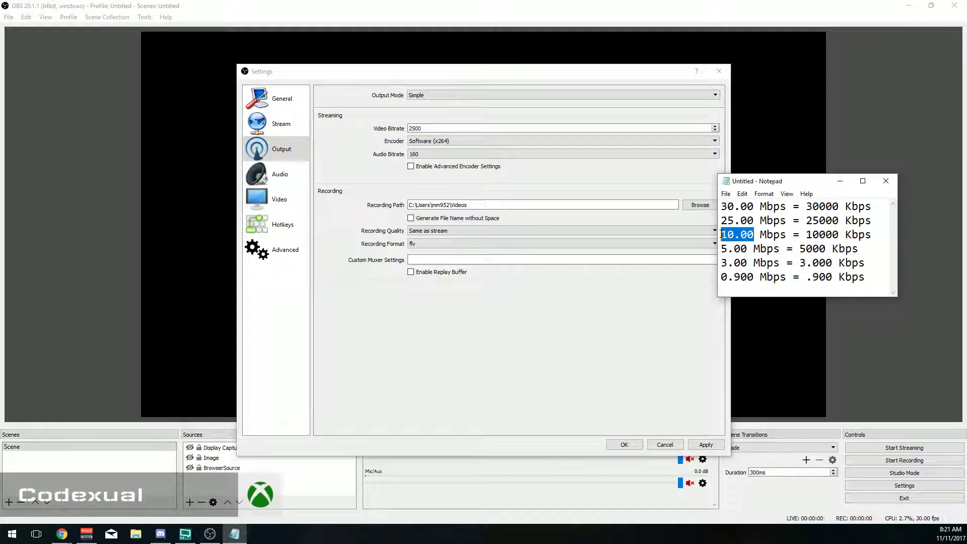
pyautogui.moveTo(425, 128); pyautogui.dragTo(405, 130)
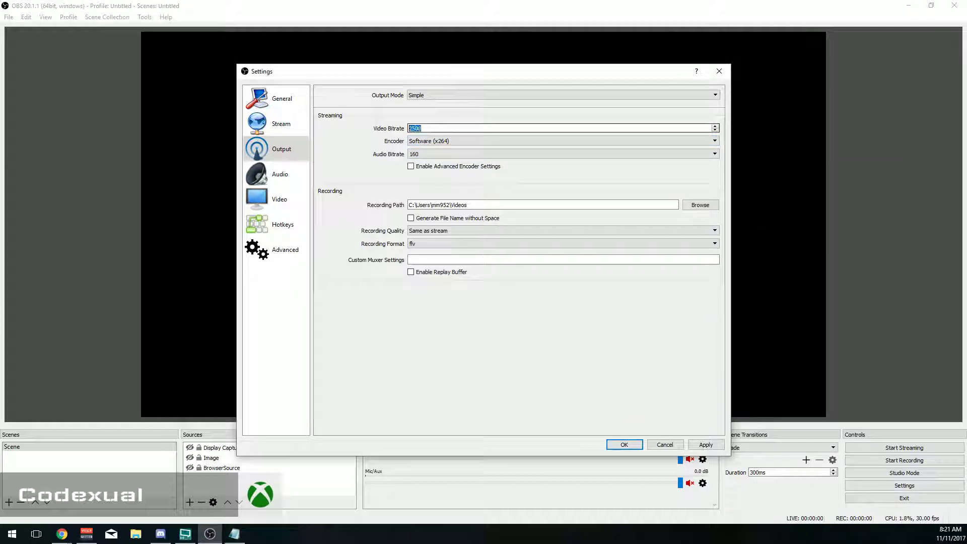
pyautogui.write('50000')
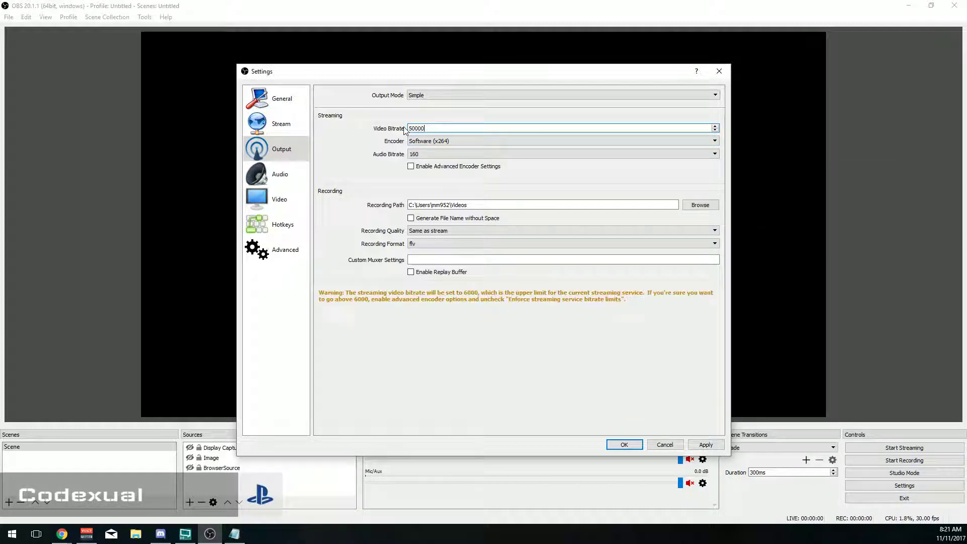
pyautogui.press('BackSpace')
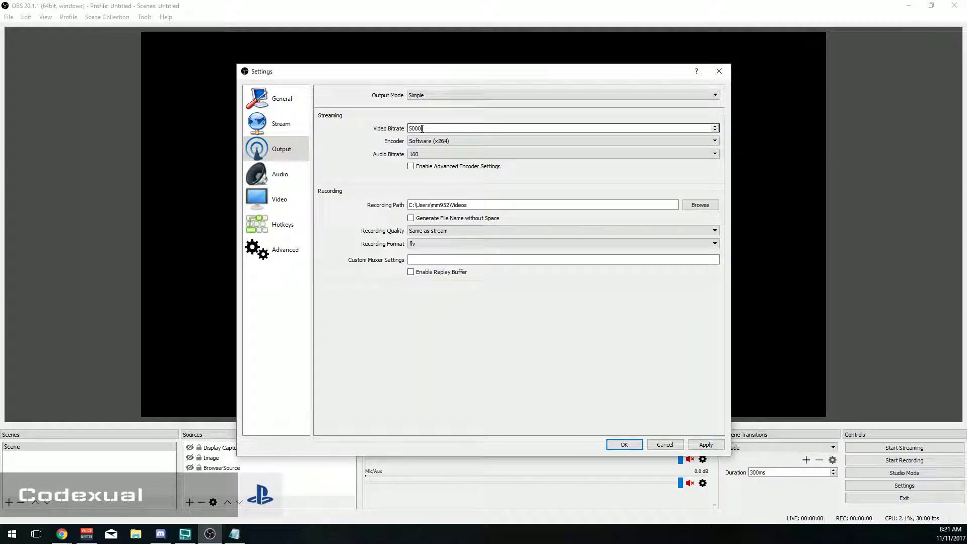
pyautogui.click(234, 534)
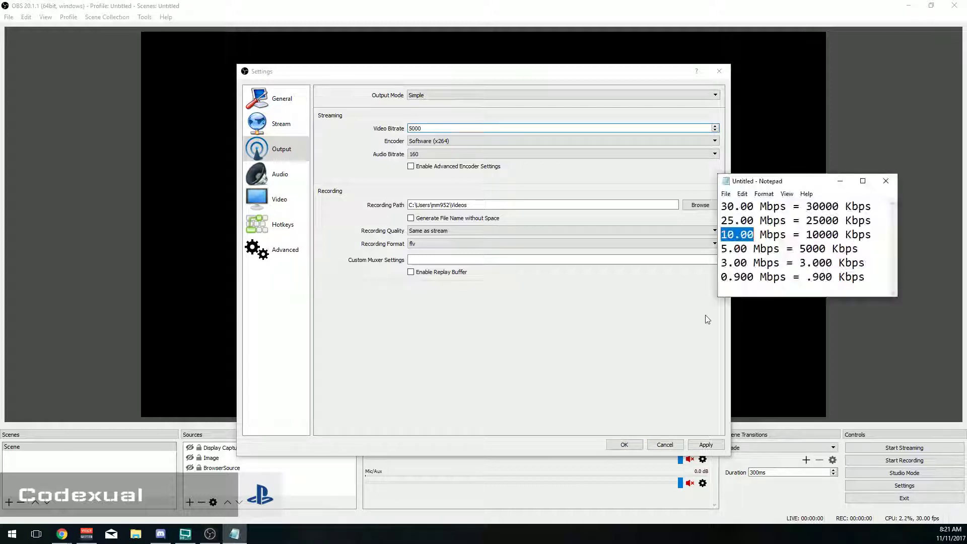
pyautogui.moveTo(721, 276); pyautogui.dragTo(865, 277)
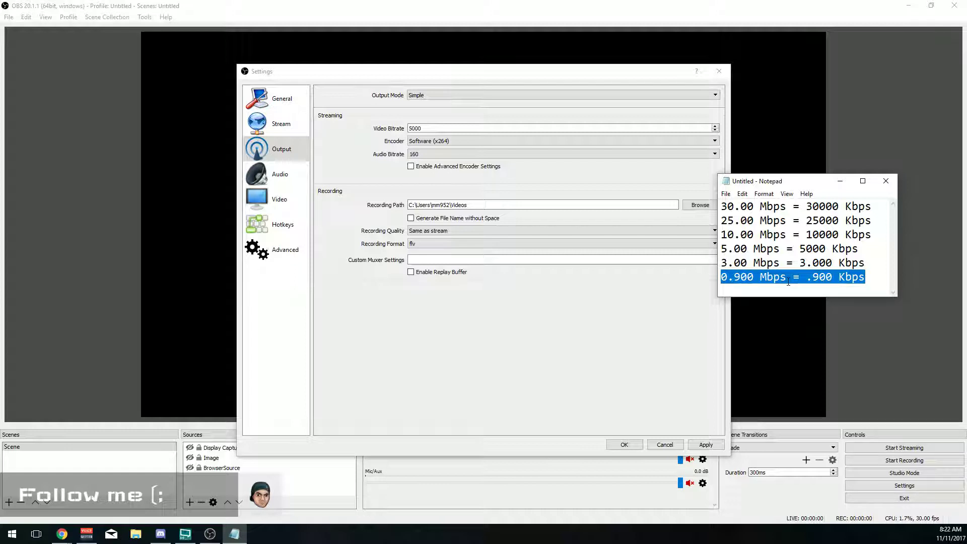
pyautogui.moveTo(865, 277); pyautogui.dragTo(721, 277)
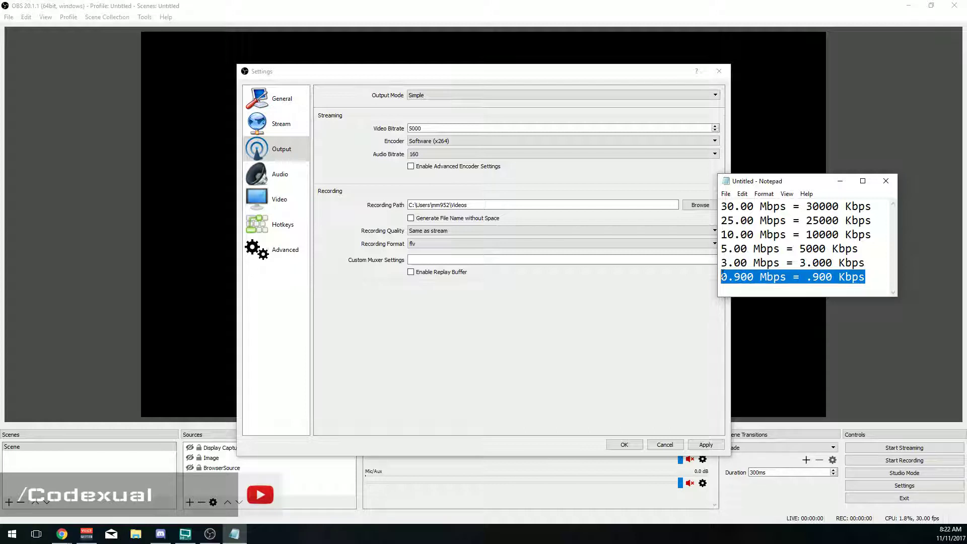
pyautogui.click(723, 272)
pyautogui.moveTo(722, 276)
pyautogui.mouseDown()
pyautogui.moveTo(869, 276)
pyautogui.moveTo(721, 277)
pyautogui.mouseUp()
pyautogui.click(866, 276)
pyautogui.moveTo(866, 277); pyautogui.dragTo(721, 277)
pyautogui.moveTo(865, 277); pyautogui.dragTo(715, 282)
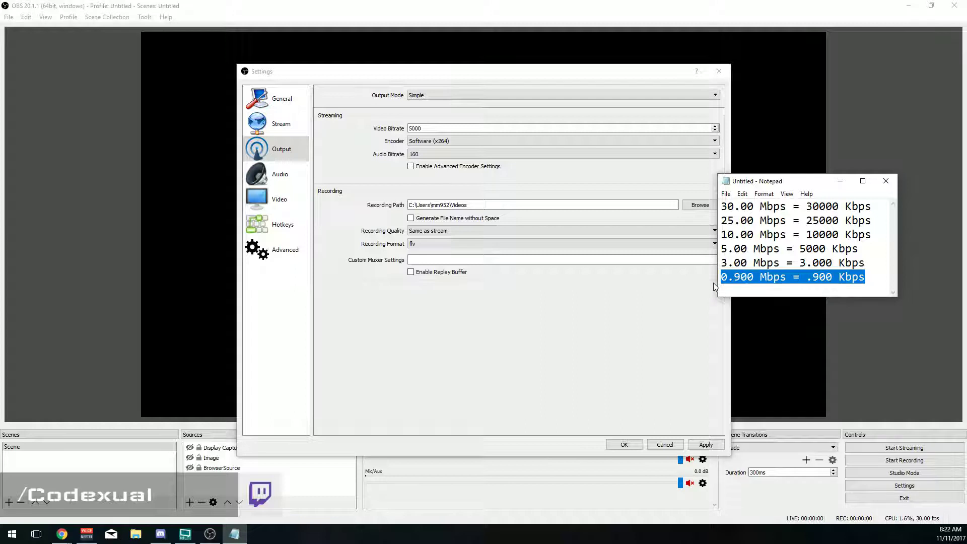